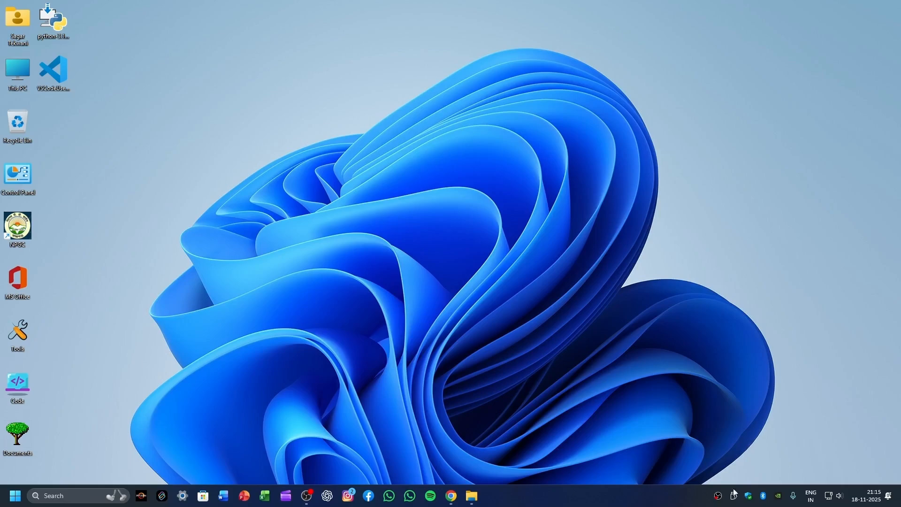
# Step: Switch to Chrome, search Google for "download visual studio code" and open the official Visual Studio Code download page
pyautogui.moveTo(463, 491)
pyautogui.click(470, 467)
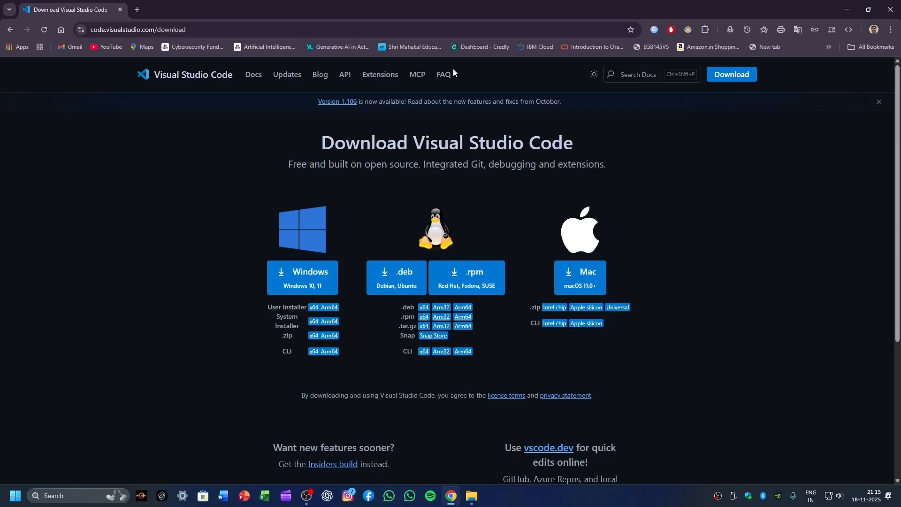
pyautogui.click(60, 31)
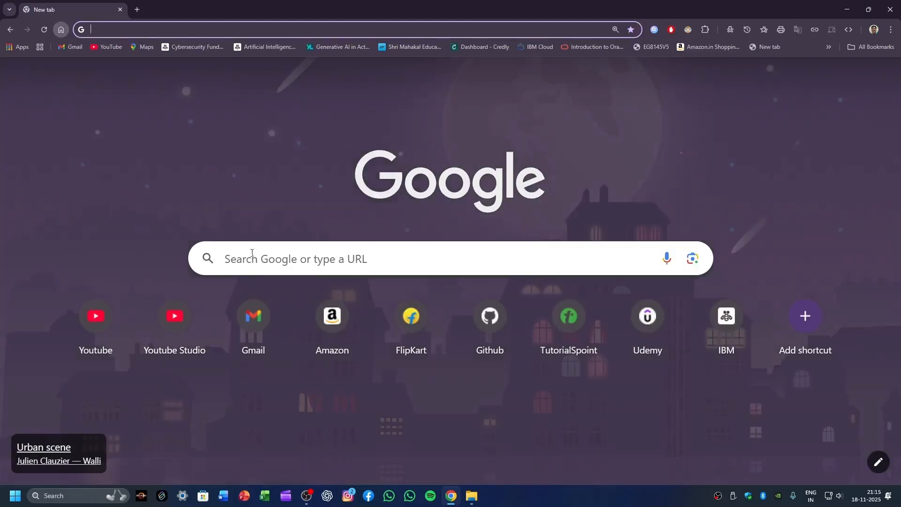
pyautogui.click(328, 266)
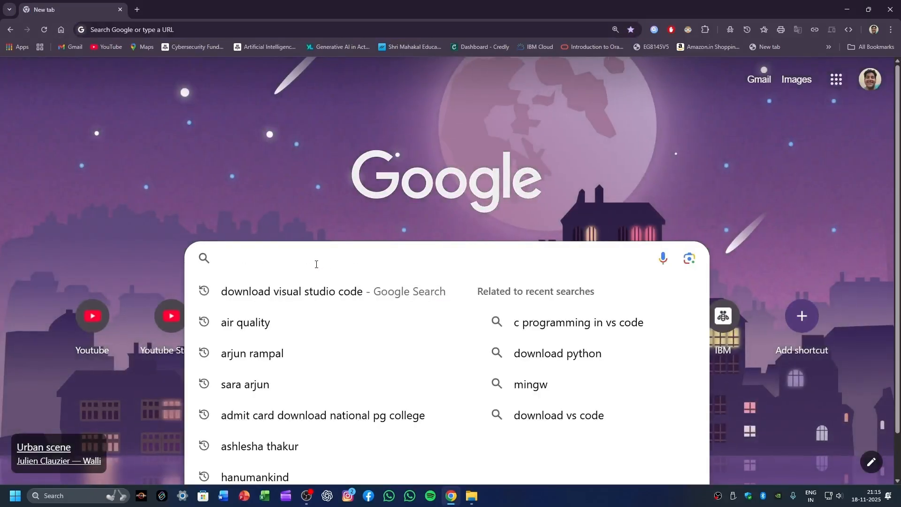
pyautogui.click(301, 292)
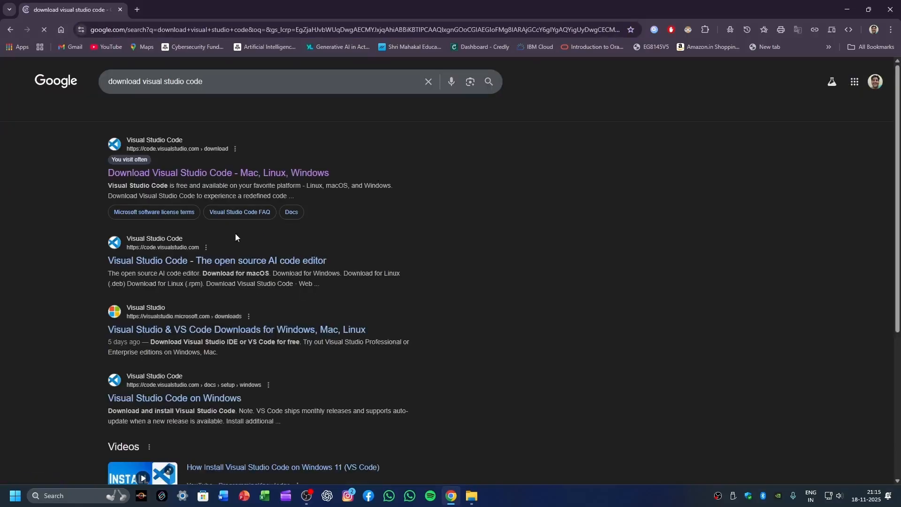
pyautogui.click(241, 181)
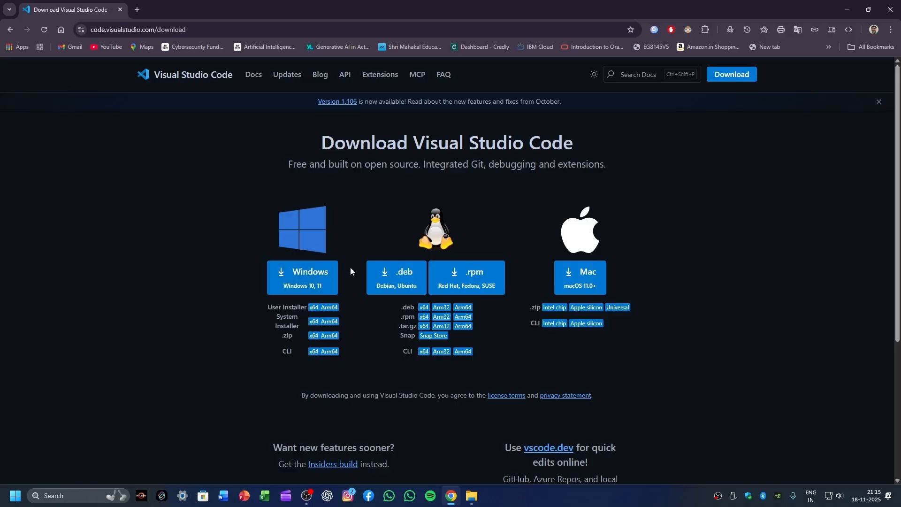
# Step: Download the Windows installer to the Desktop as VSCodeUserSetup-x64-1.106.1, replacing the existing file, and minimize the browser
pyautogui.click(305, 277)
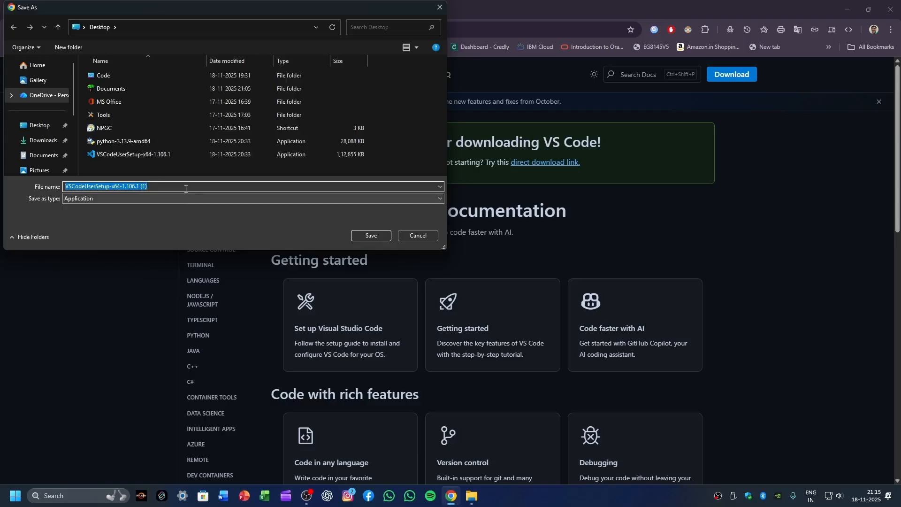
pyautogui.click(167, 156)
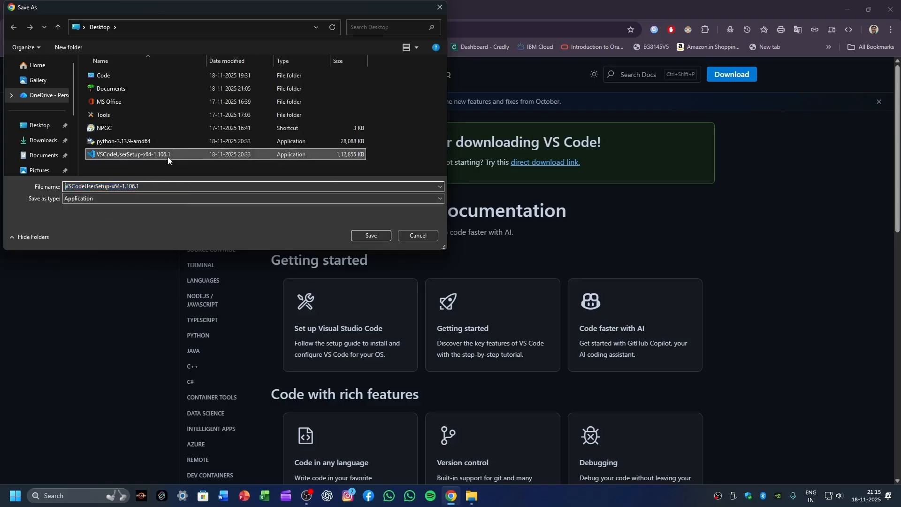
pyautogui.click(379, 237)
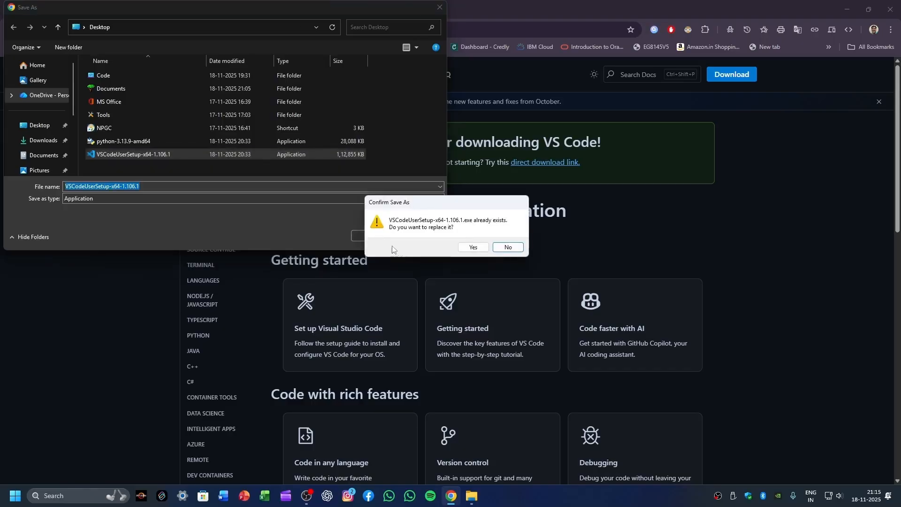
pyautogui.click(466, 249)
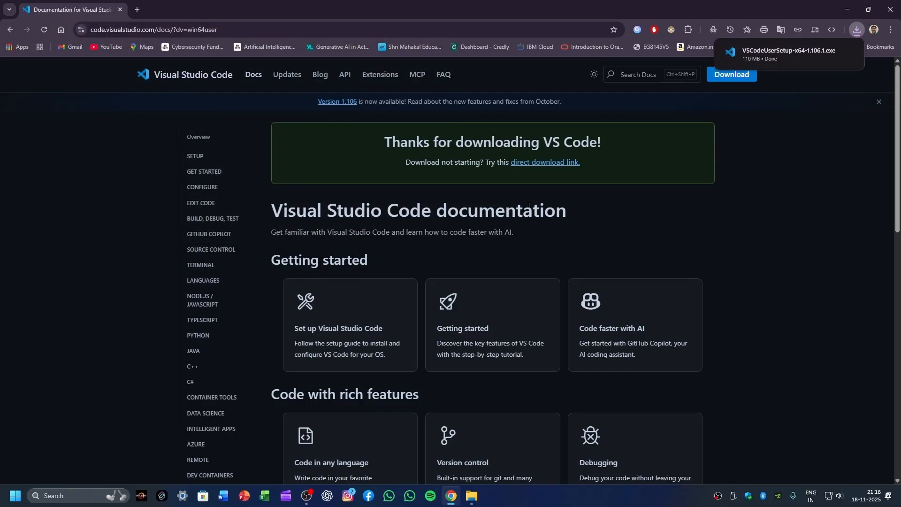
pyautogui.click(848, 5)
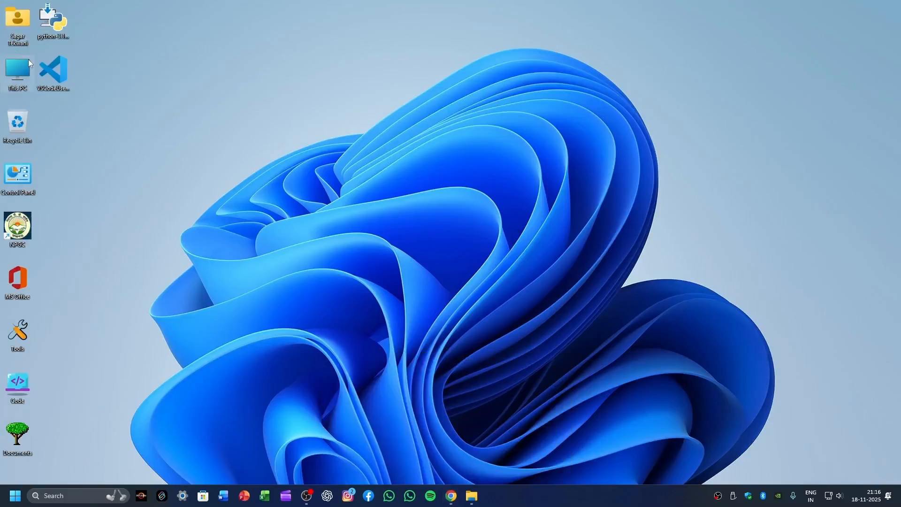
# Step: Launch the VS Code installer from the desktop and accept its license agreement
pyautogui.doubleClick(58, 73)
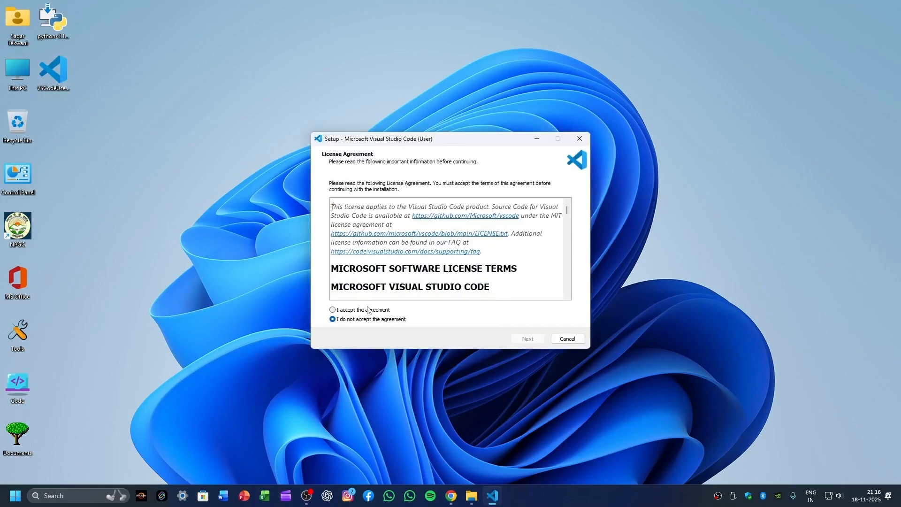
pyautogui.click(365, 310)
pyautogui.scroll(-15, 395, 238)
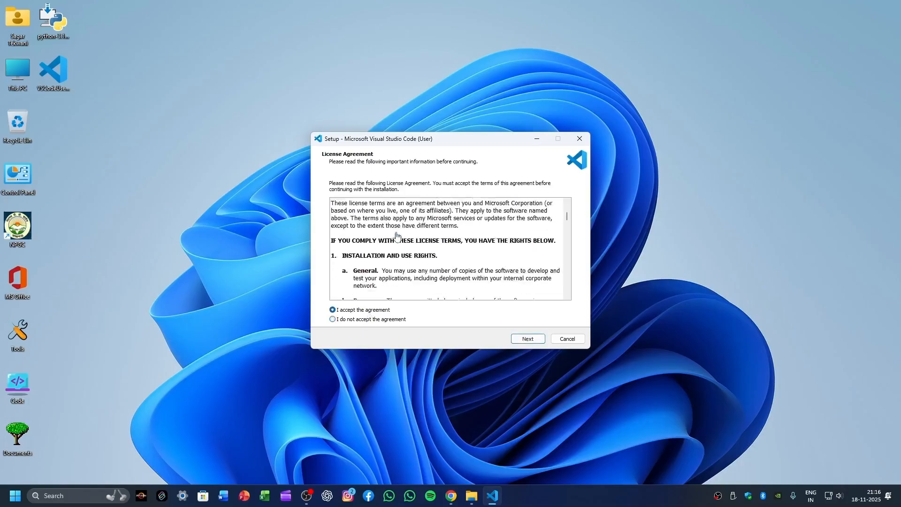
pyautogui.scroll(-15, 396, 238)
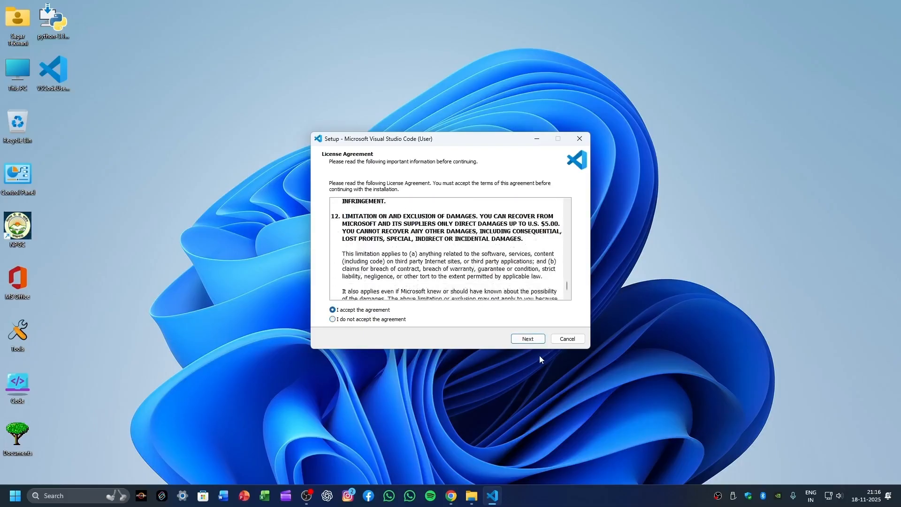
pyautogui.click(516, 340)
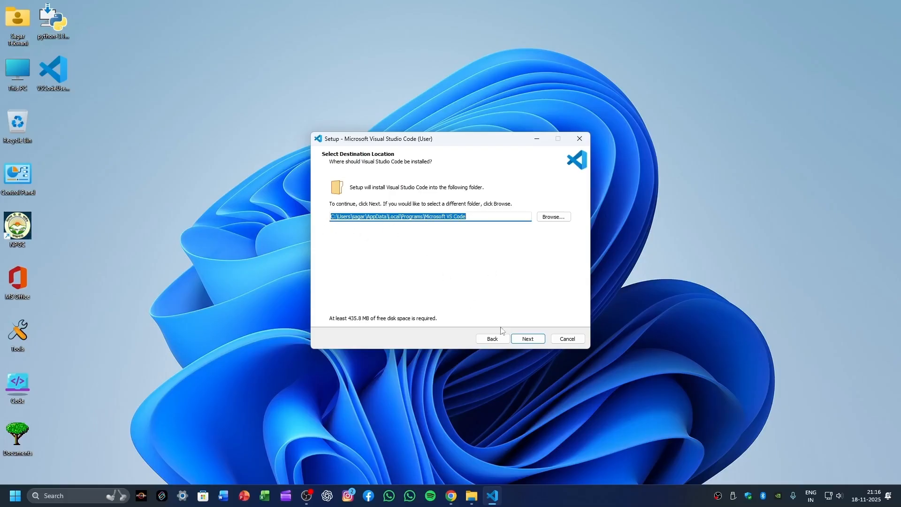
# Step: Keep the default destination and Start Menu folders, and enable the desktop icon and both "Open with Code" context menu tasks
pyautogui.click(533, 342)
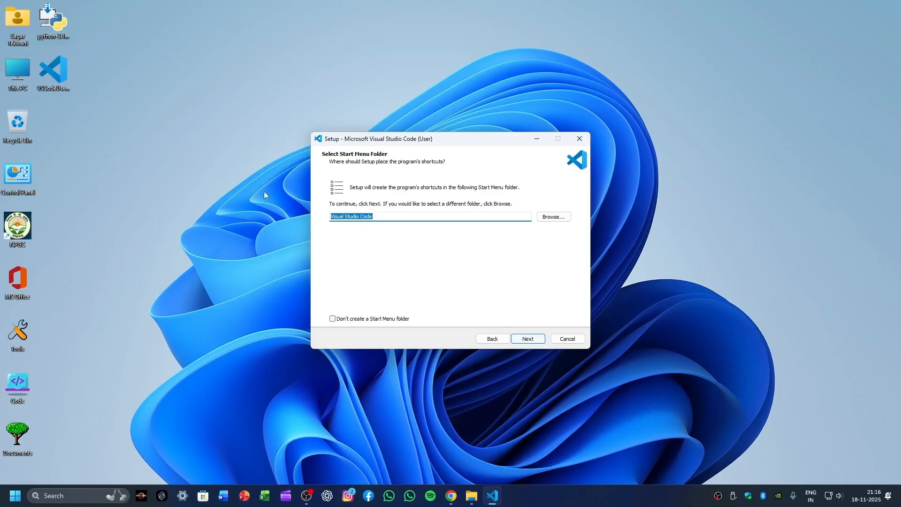
pyautogui.click(531, 341)
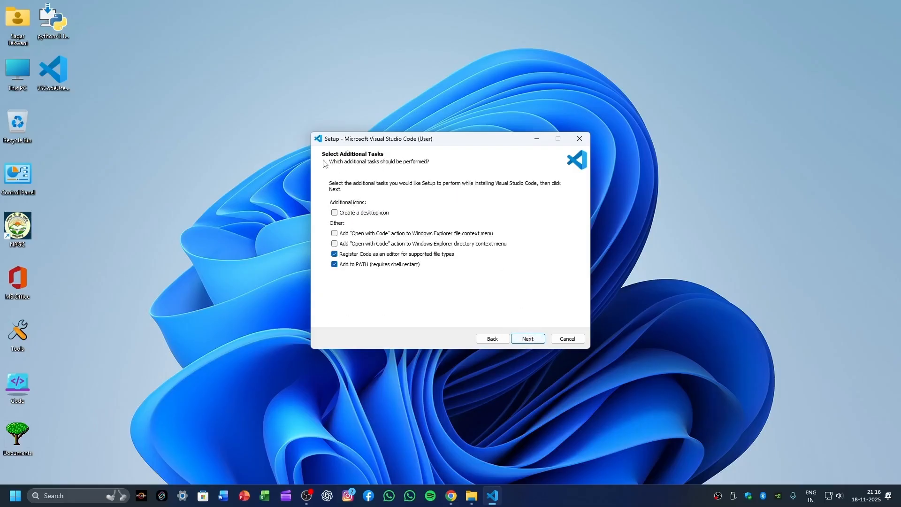
pyautogui.click(335, 244)
pyautogui.click(335, 233)
pyautogui.click(335, 213)
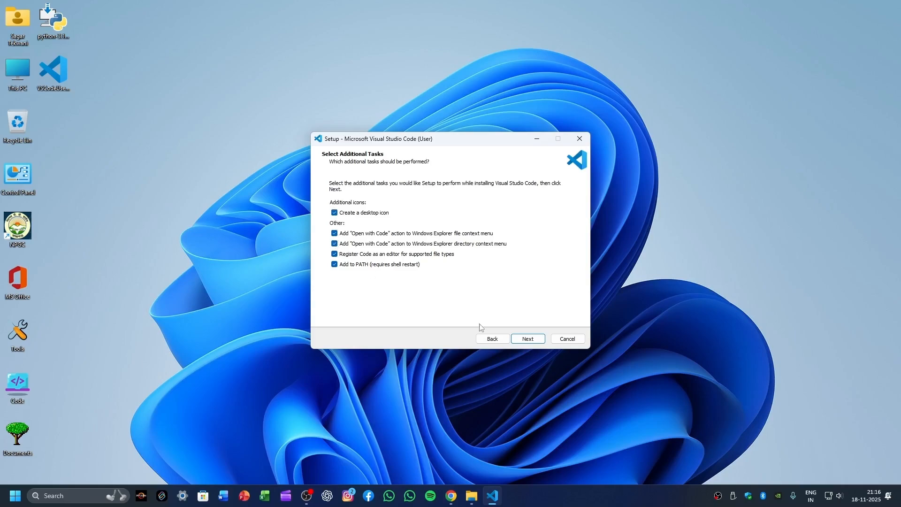
pyautogui.click(535, 342)
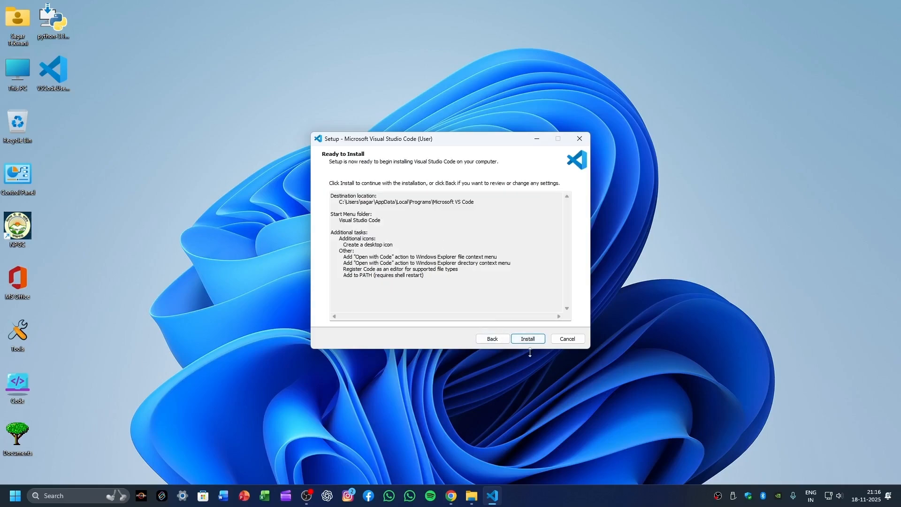
# Step: Install Visual Studio Code with the chosen options and finish the setup wizard
pyautogui.click(535, 339)
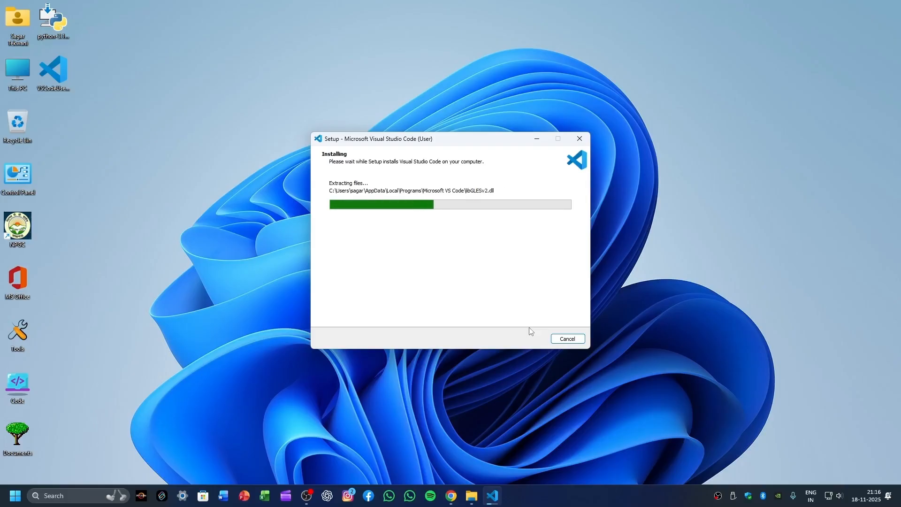
pyautogui.rightClick(718, 496)
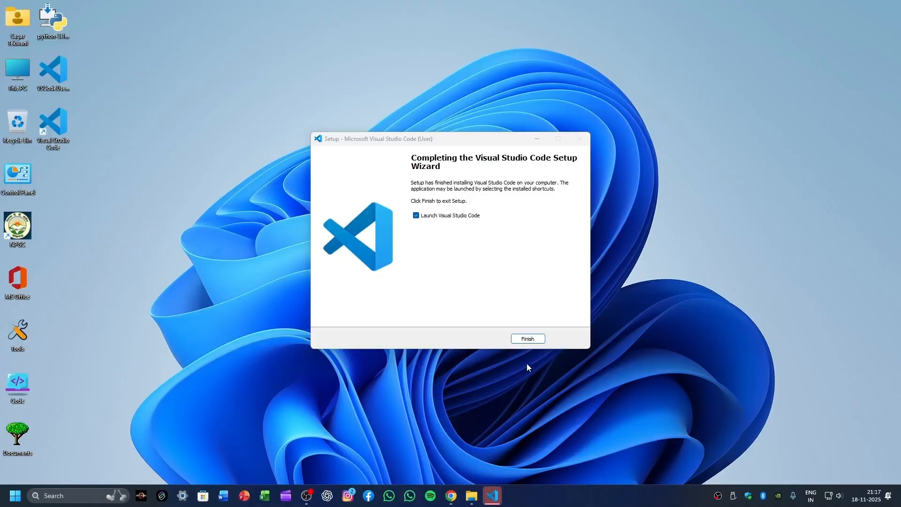
pyautogui.click(528, 339)
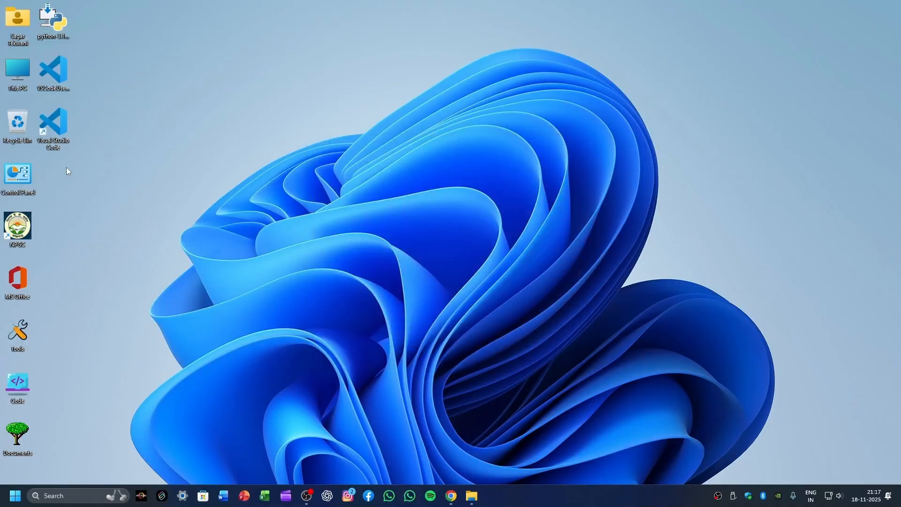
# Step: Open Visual Studio Code from the desktop, close the Welcome and Welcome to Settings Sync tabs, and exit the editor
pyautogui.doubleClick(58, 125)
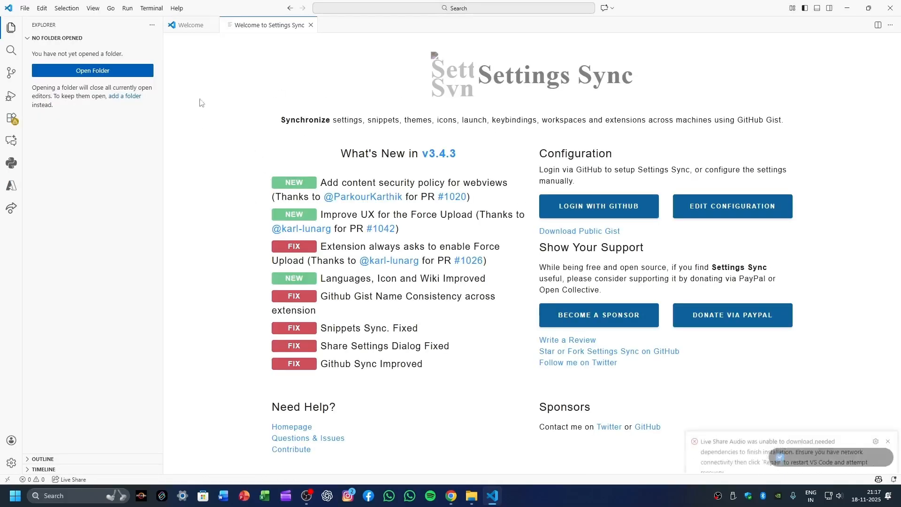
pyautogui.click(888, 410)
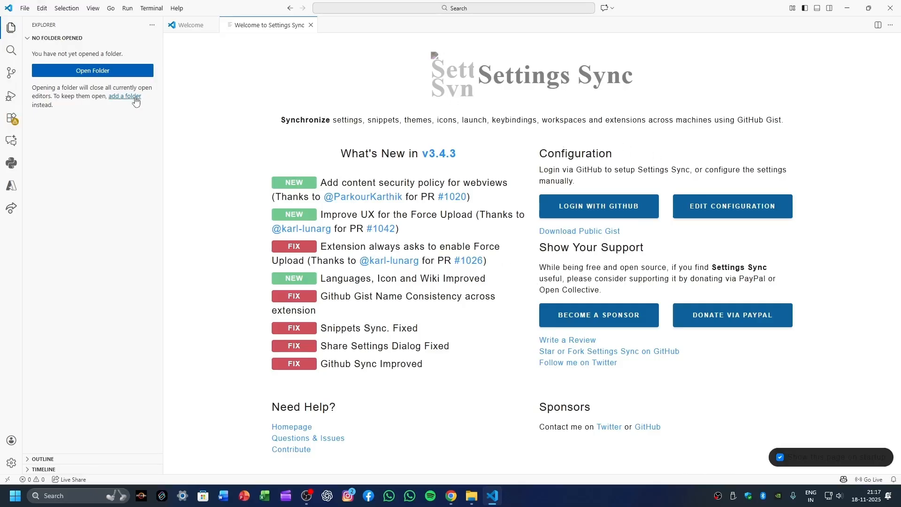
pyautogui.click(212, 24)
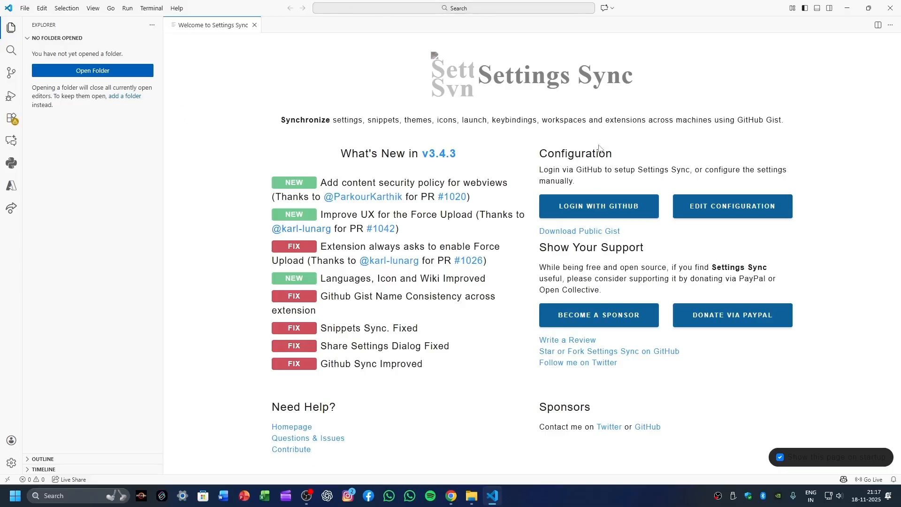
pyautogui.click(254, 25)
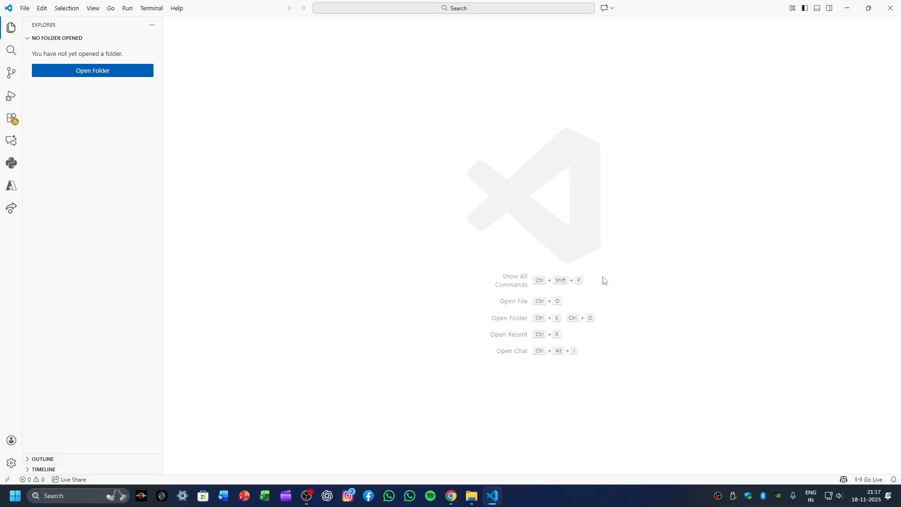
pyautogui.click(891, 8)
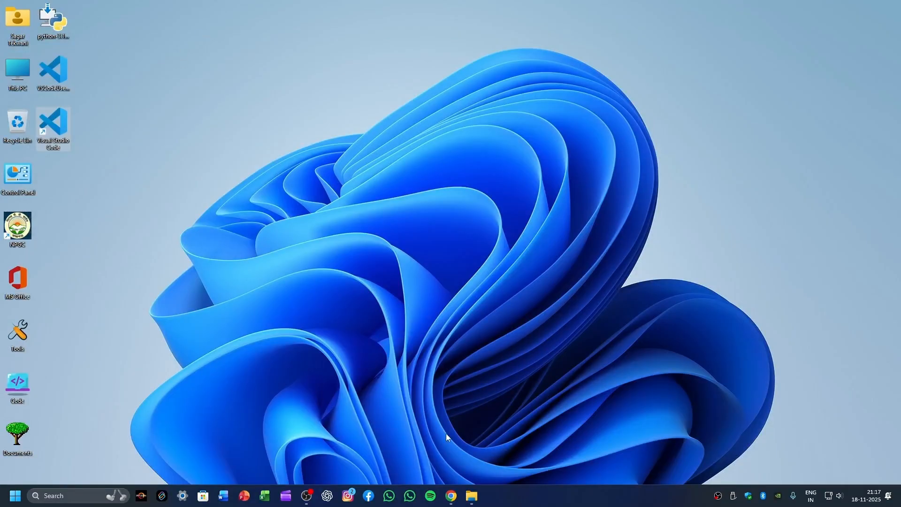
# Step: Switch to Chrome, search for "download python for windows" in a new tab and open the Python.org Download Python page
pyautogui.click(456, 500)
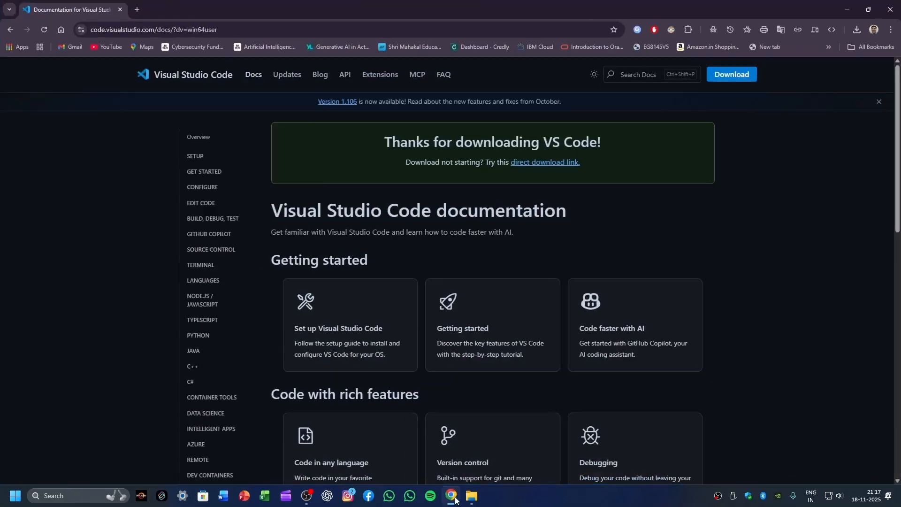
pyautogui.hotkey('ctrl', 't')
pyautogui.click(121, 9)
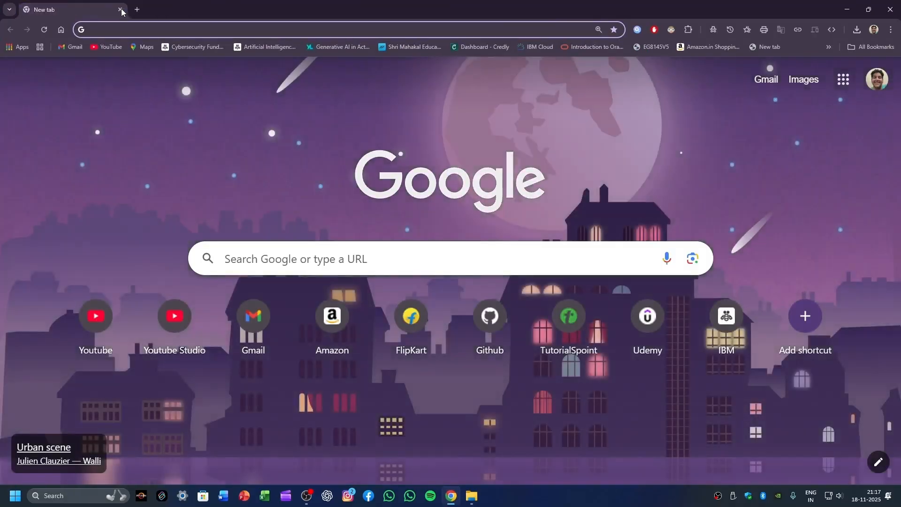
pyautogui.write('d')
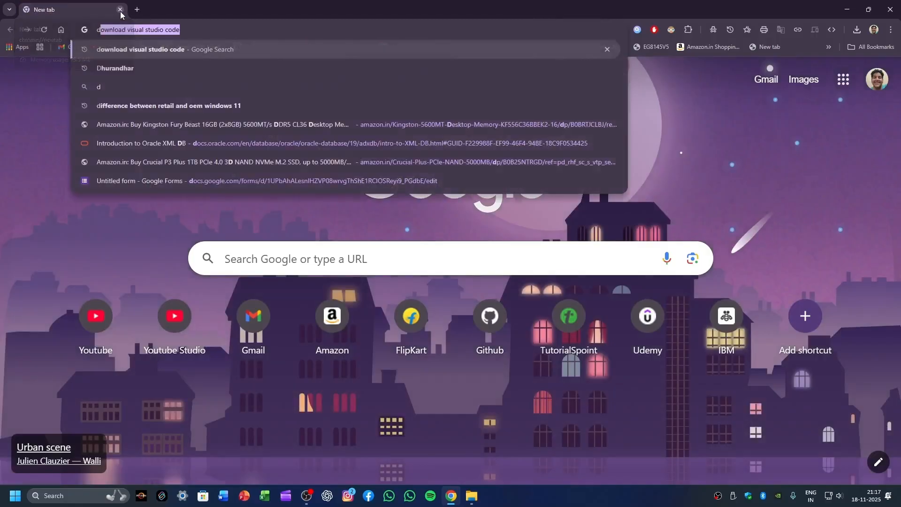
pyautogui.write('ownload python')
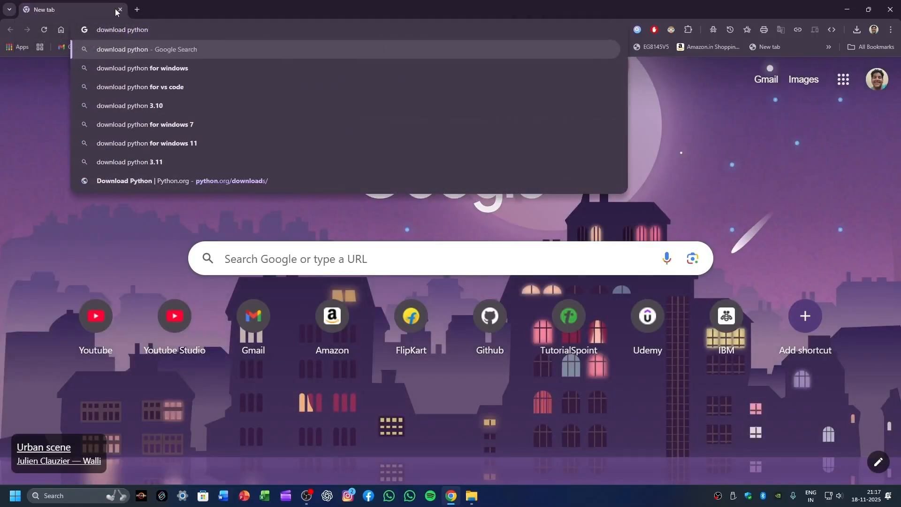
pyautogui.click(187, 67)
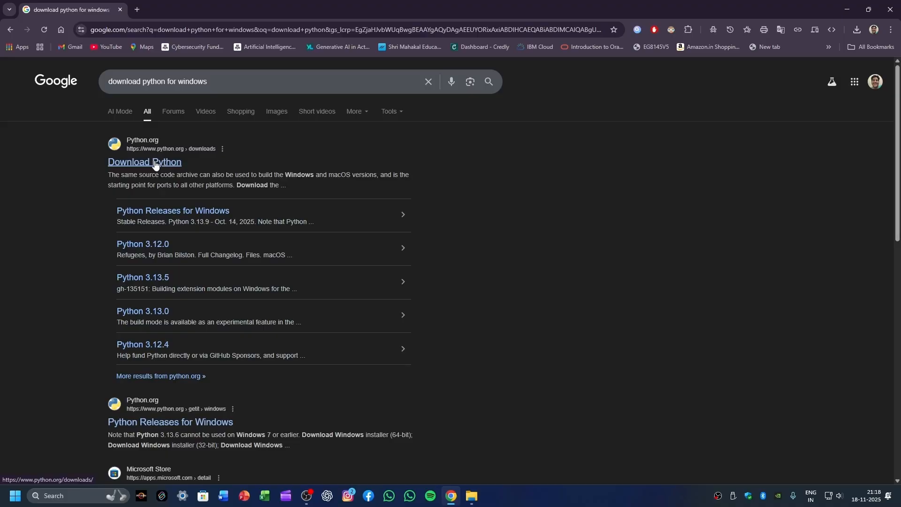
pyautogui.click(133, 165)
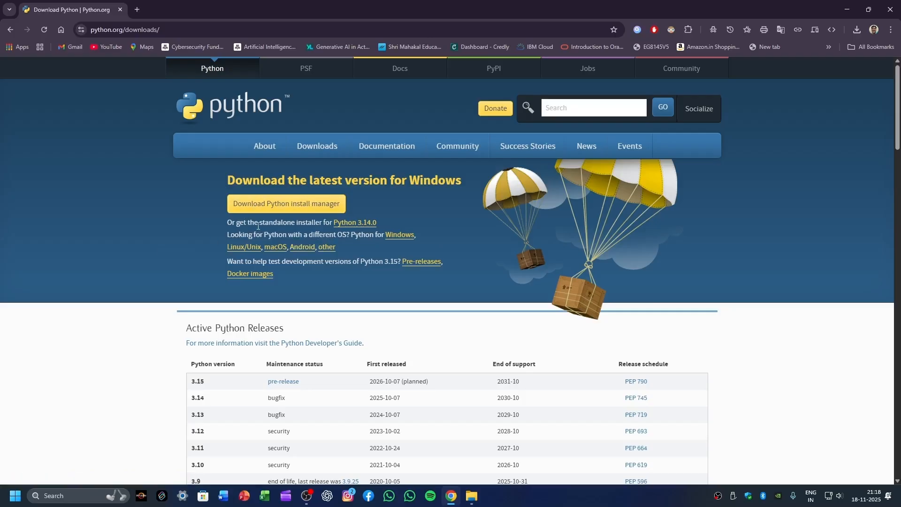
# Step: Download the standalone Python 3.14.0 installer to the Desktop as python-3.13.9-amd64, replacing the existing file, and minimize the browser
pyautogui.click(359, 227)
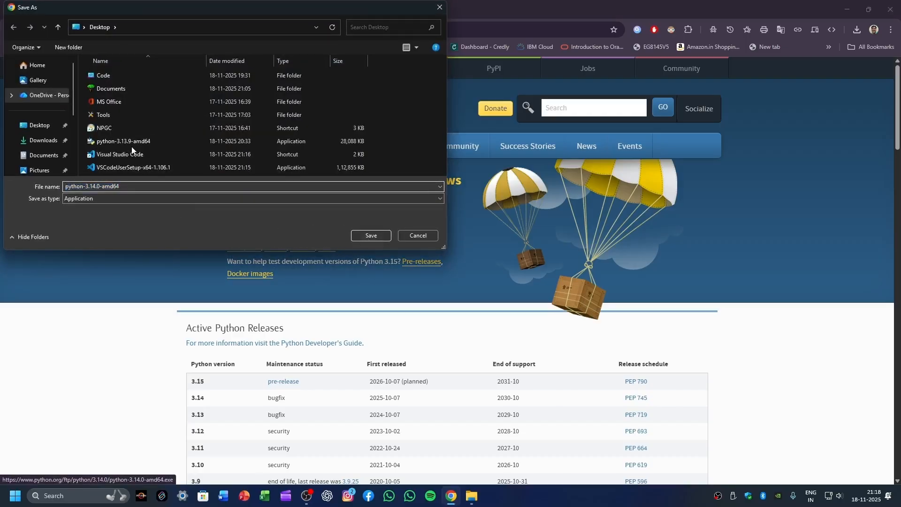
pyautogui.click(132, 142)
pyautogui.click(368, 236)
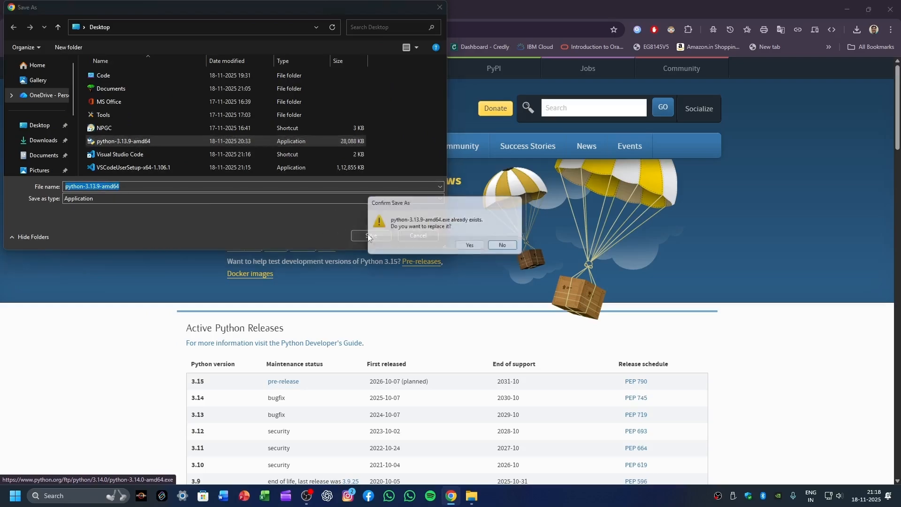
pyautogui.click(477, 245)
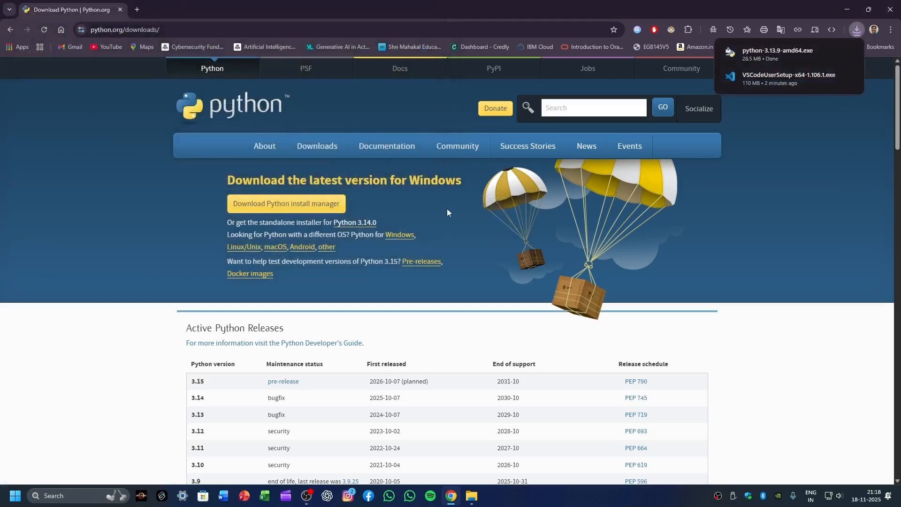
pyautogui.click(848, 10)
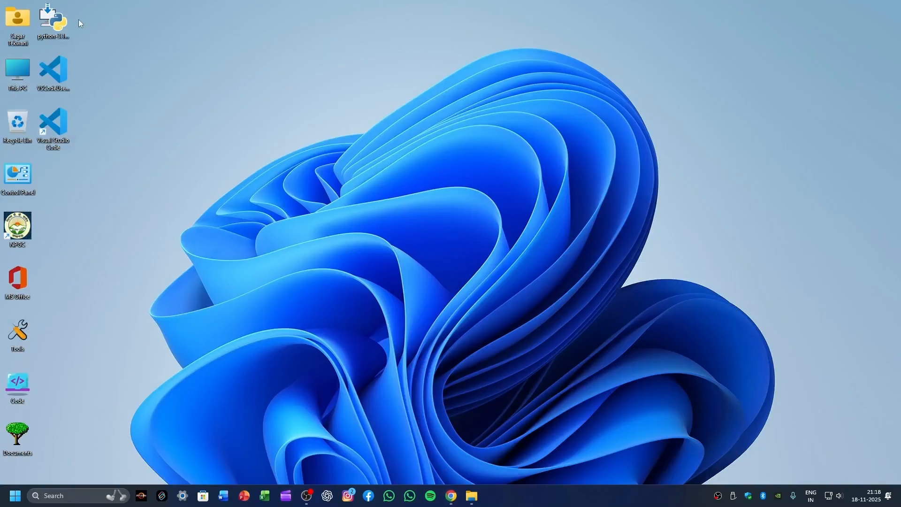
# Step: Install Python 3.14.0 from the desktop installer with admin privileges for py.exe and python.exe added to PATH, and close the finished setup
pyautogui.doubleClick(54, 29)
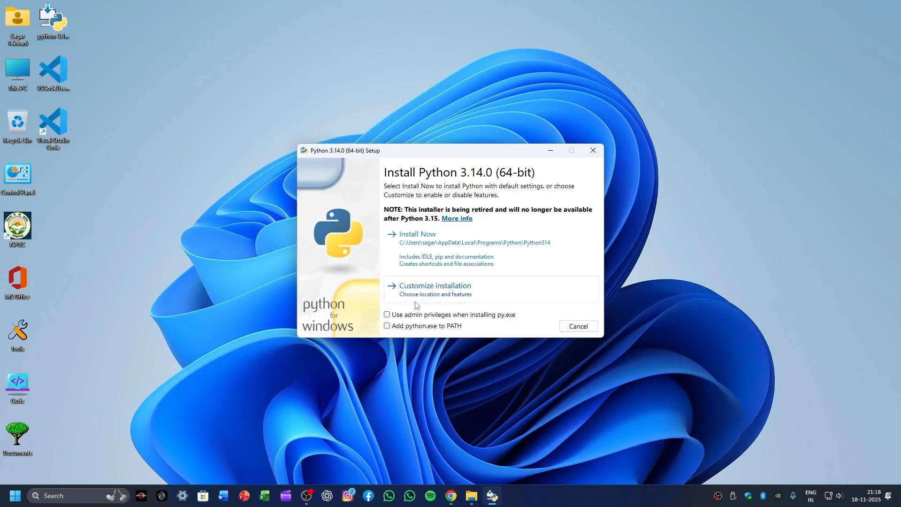
pyautogui.click(388, 315)
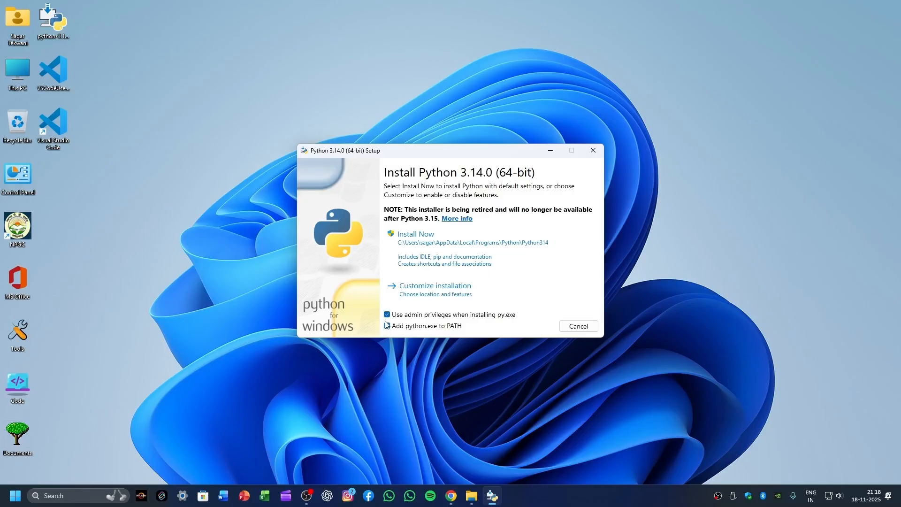
pyautogui.click(387, 325)
pyautogui.click(388, 315)
pyautogui.click(388, 315)
pyautogui.click(479, 246)
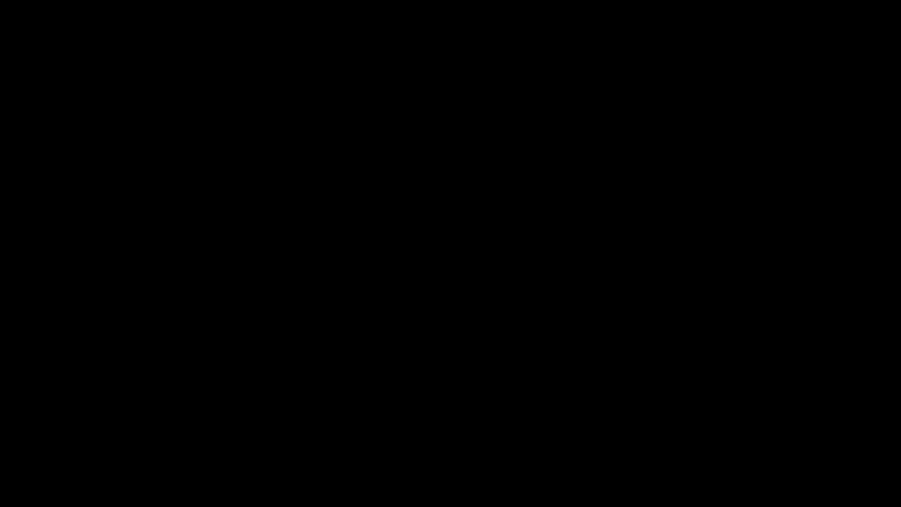
pyautogui.click(398, 327)
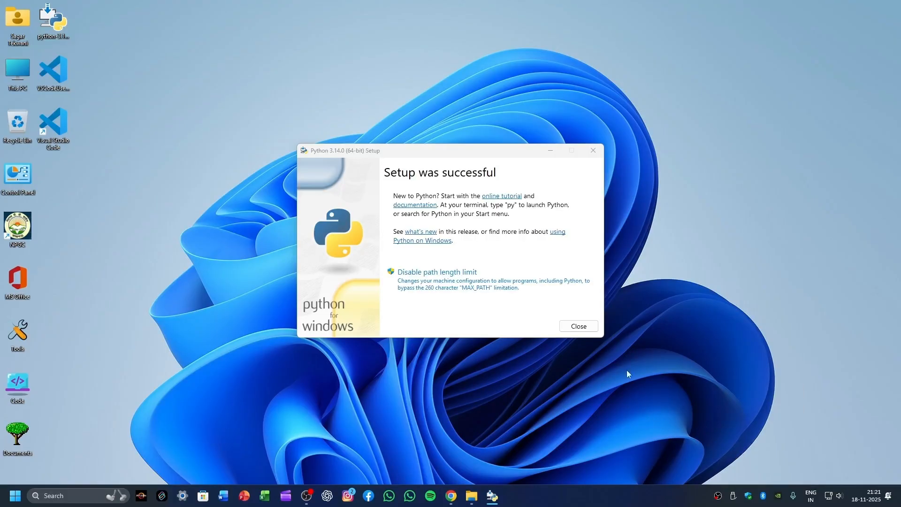
pyautogui.click(592, 324)
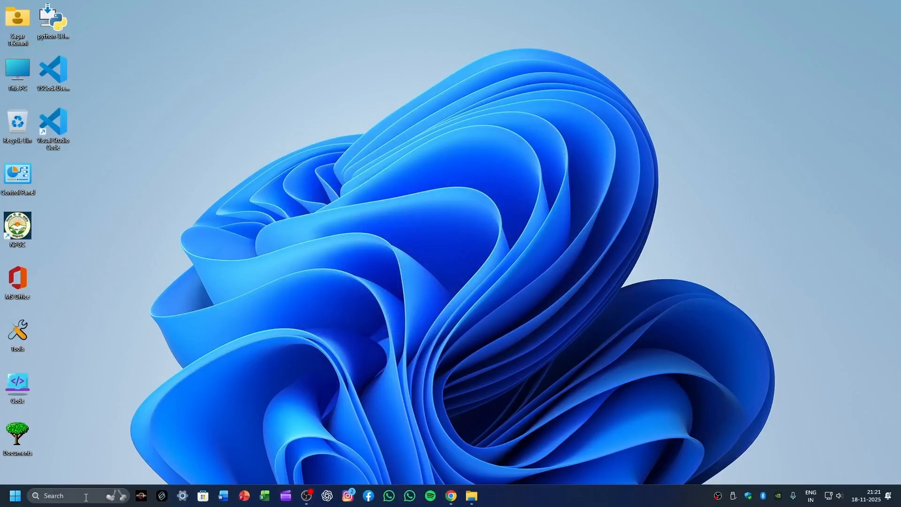
# Step: Open IDLE (Python 3.14 64-bit), maximize its shell window and create a new blank script file
pyautogui.click(14, 492)
pyautogui.write('idle')
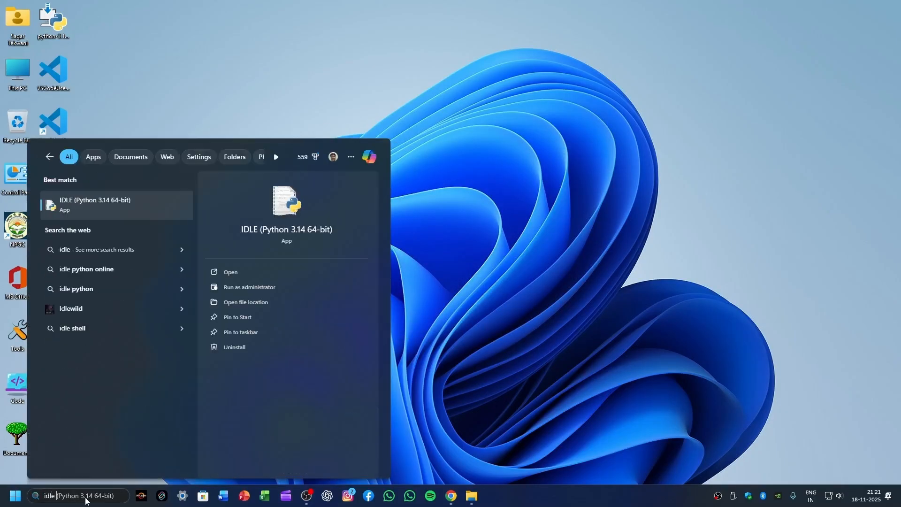
pyautogui.press('Return')
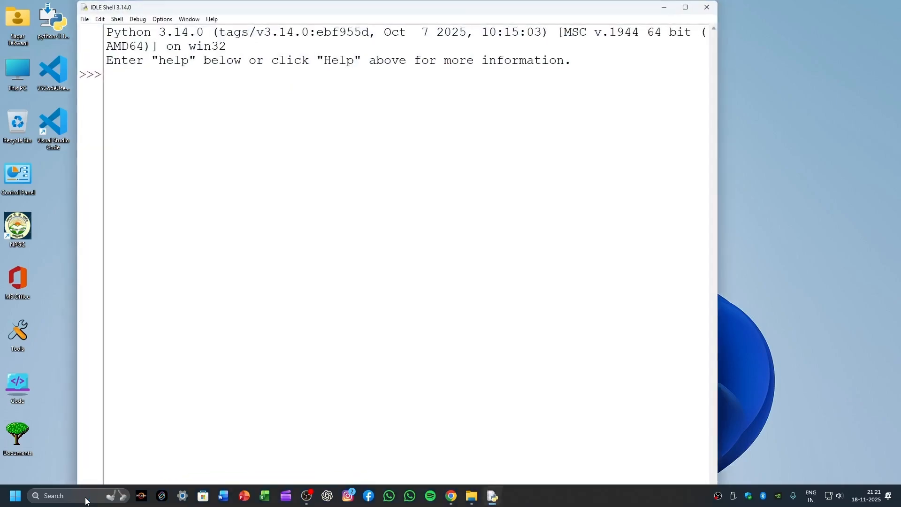
pyautogui.press('super+Up')
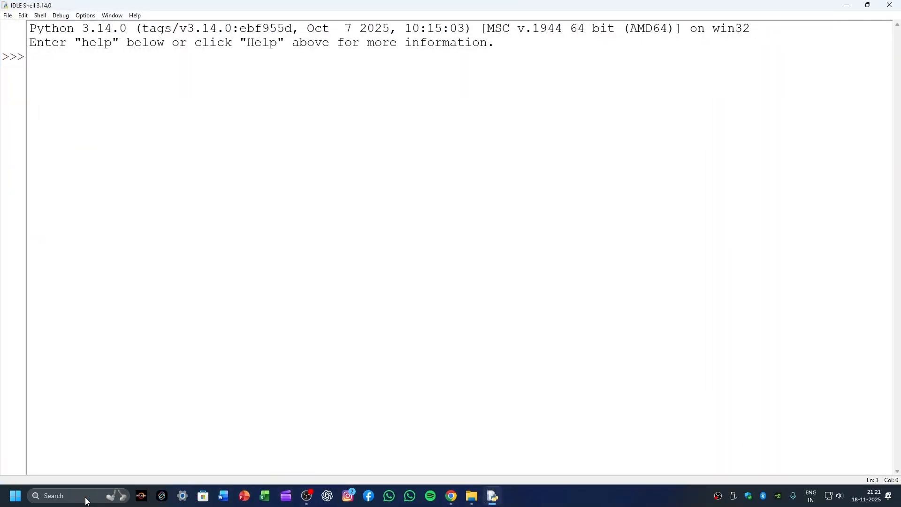
pyautogui.hotkey('ctrl', 'n')
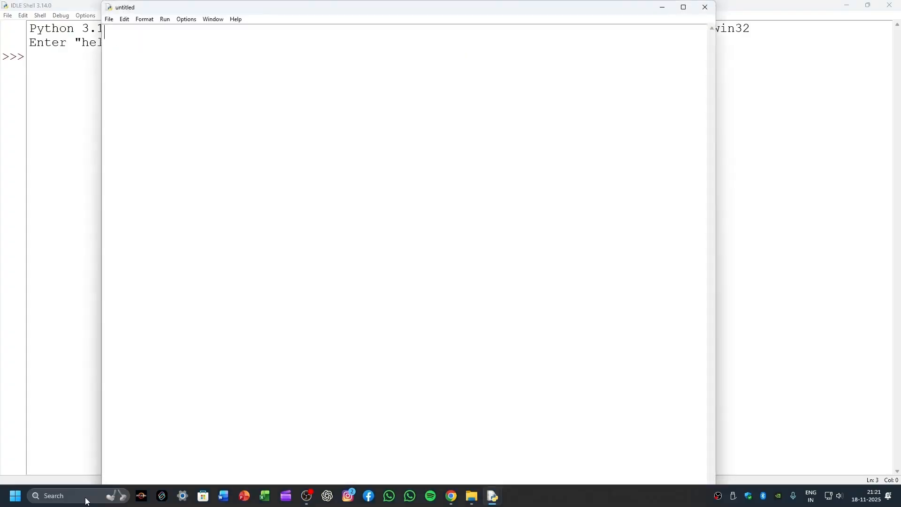
# Step: Write the script lines a=10, b=20 and c=a+b in the untitled file
pyautogui.write('a=')
pyautogui.write('10 ')
pyautogui.write('b=20 ')
pyautogui.write('c=')
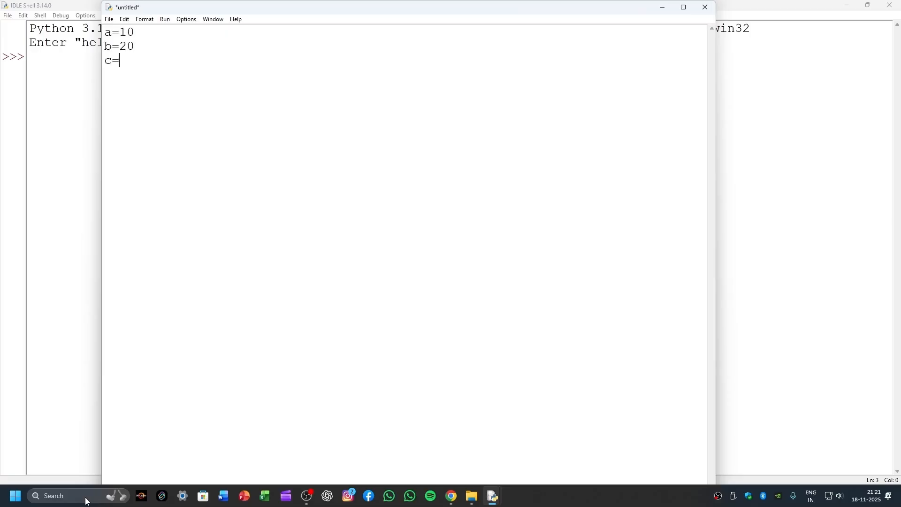
pyautogui.write('as')
pyautogui.press('BackSpace')
pyautogui.write('+b')
pyautogui.press('Return')
# Step: Add the line print('the sum of a+b'c) below the addition
pyautogui.write("print(the sum of a+b'")
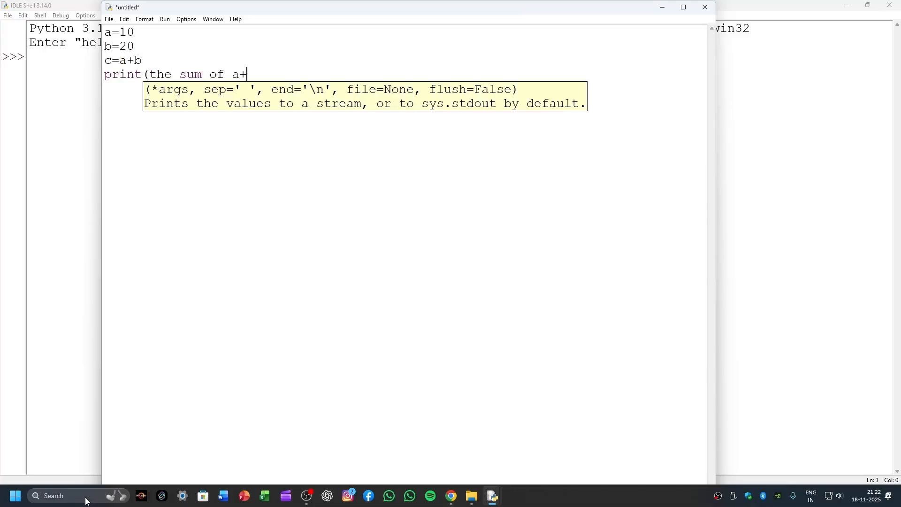
pyautogui.press('Left')
pyautogui.press('Left')
pyautogui.press('Left')
pyautogui.press('Left')
pyautogui.press('Left')
pyautogui.press('Left')
pyautogui.press('Left')
pyautogui.press('Left')
pyautogui.press('Left')
pyautogui.press('Left')
pyautogui.press('Left')
pyautogui.press('Left')
pyautogui.press('Left')
pyautogui.press('Left')
pyautogui.press('Left')
pyautogui.write("'")
pyautogui.press('End')
pyautogui.write('c)')
# Step: Save the script to the Desktop as random.py
pyautogui.hotkey('ctrl', 's')
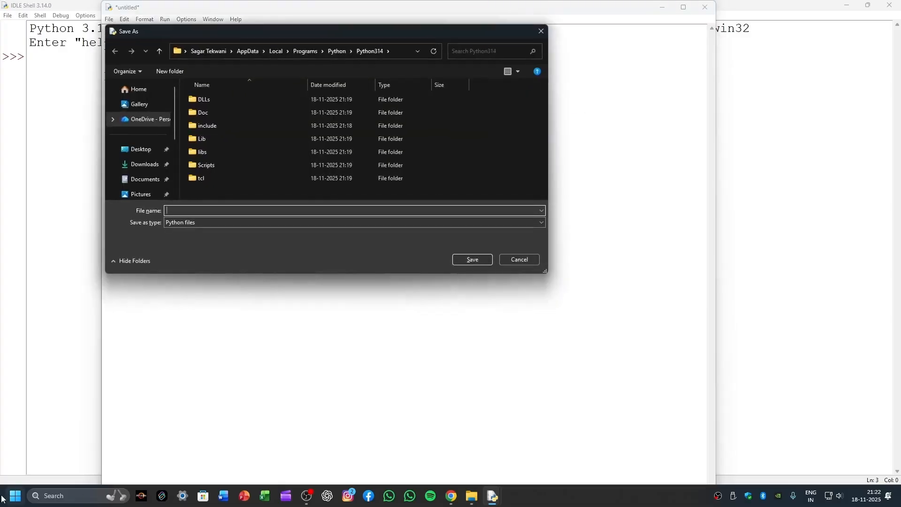
pyautogui.click(136, 150)
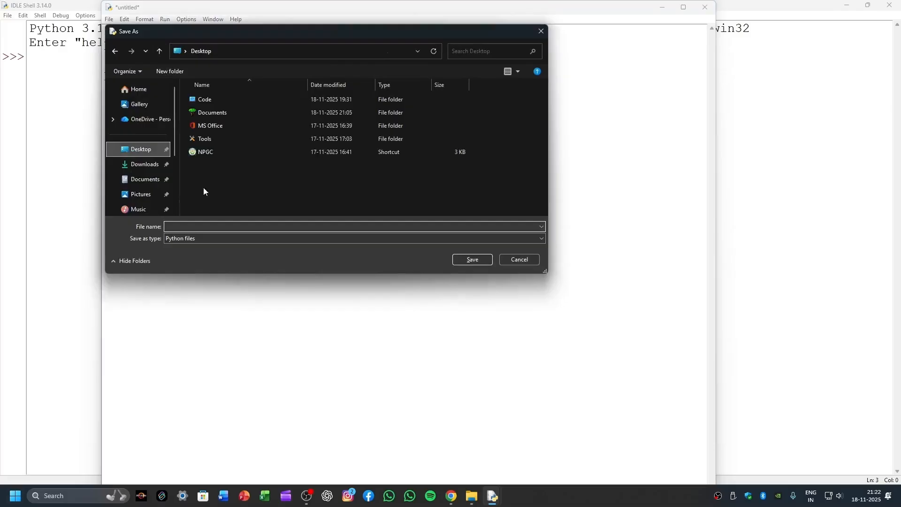
pyautogui.click(256, 228)
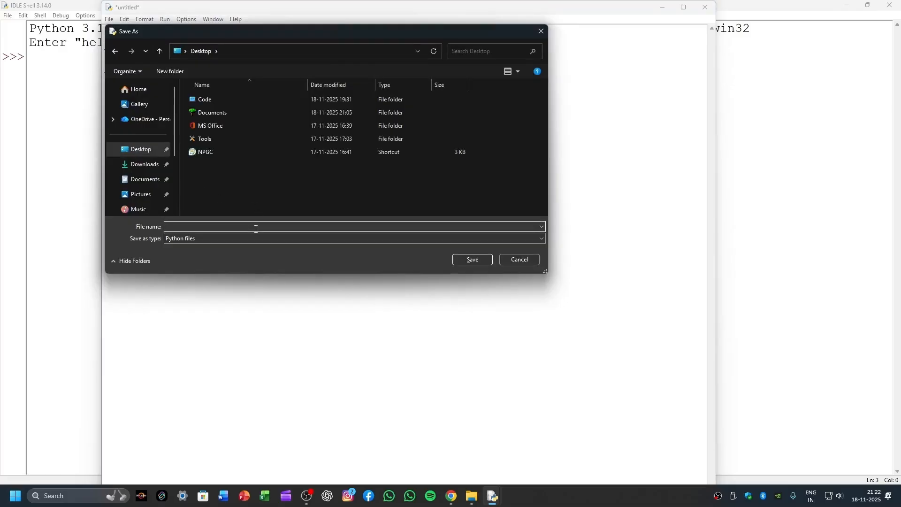
pyautogui.write('random.py')
pyautogui.press('Return')
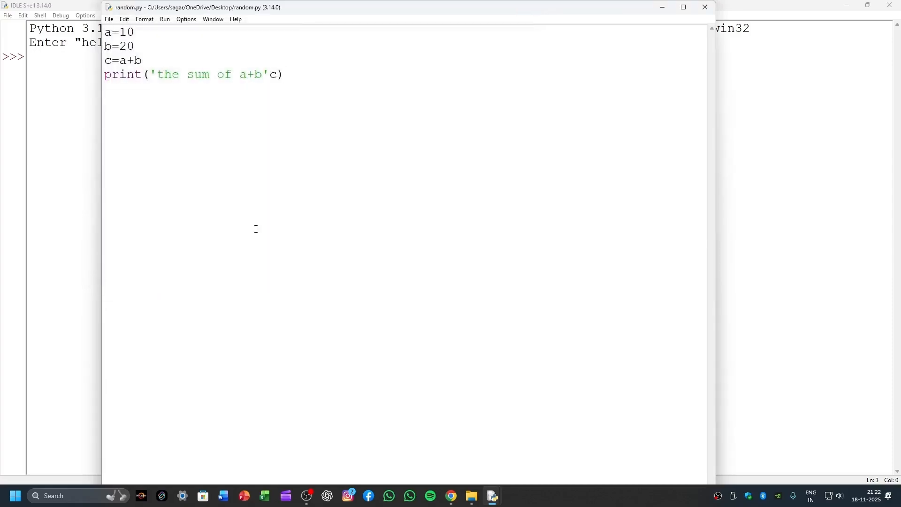
# Step: Run random.py, dismiss the syntax error, insert a comma between the string and c in the print line, and run the script again
pyautogui.press('F5')
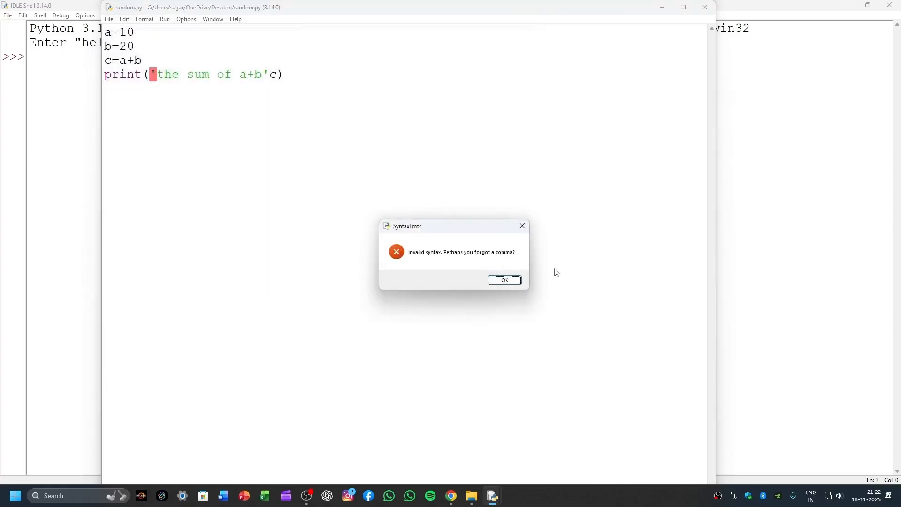
pyautogui.click(504, 281)
pyautogui.click(269, 75)
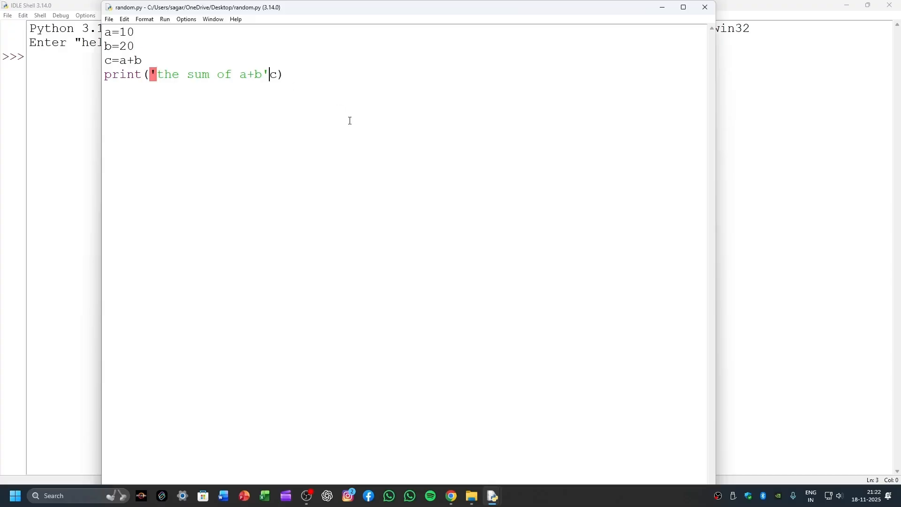
pyautogui.write(',')
pyautogui.press('F5')
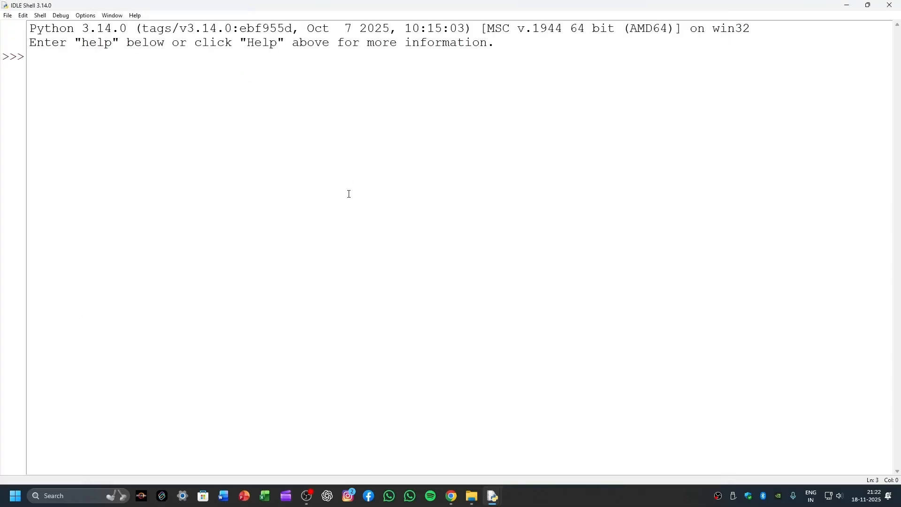